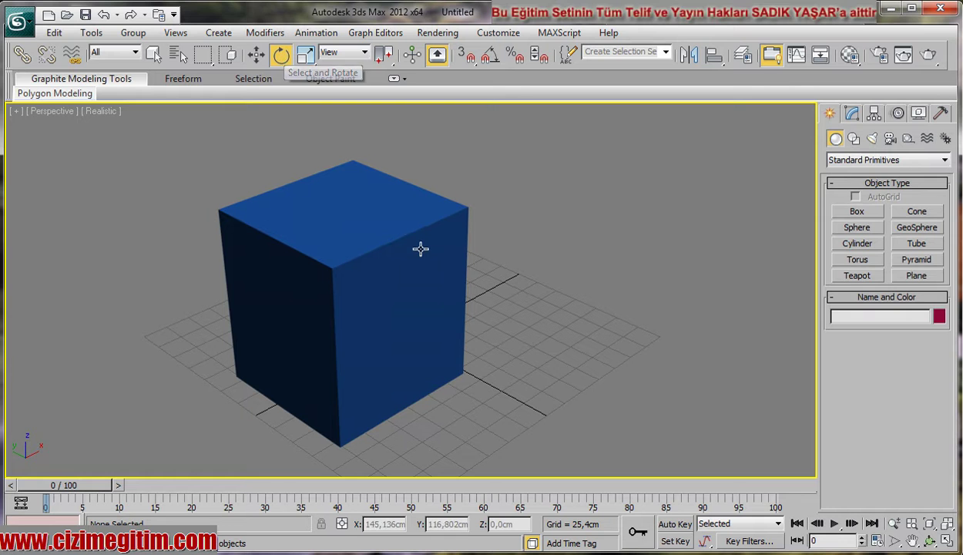
Select Box001 and zoom out so the box sits small near the grid centre
click(400, 294)
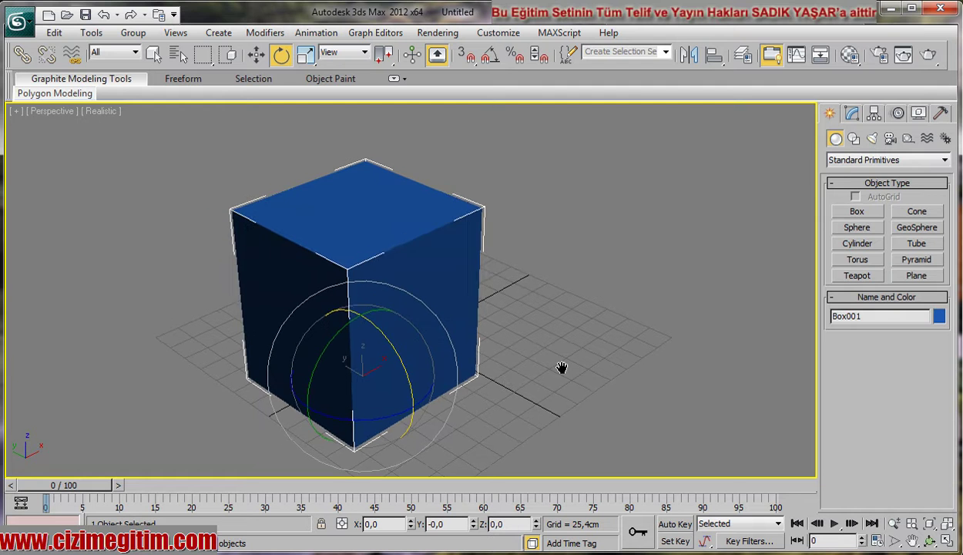
scroll(571, 383, down, 2)
scroll(531, 344, down, 3)
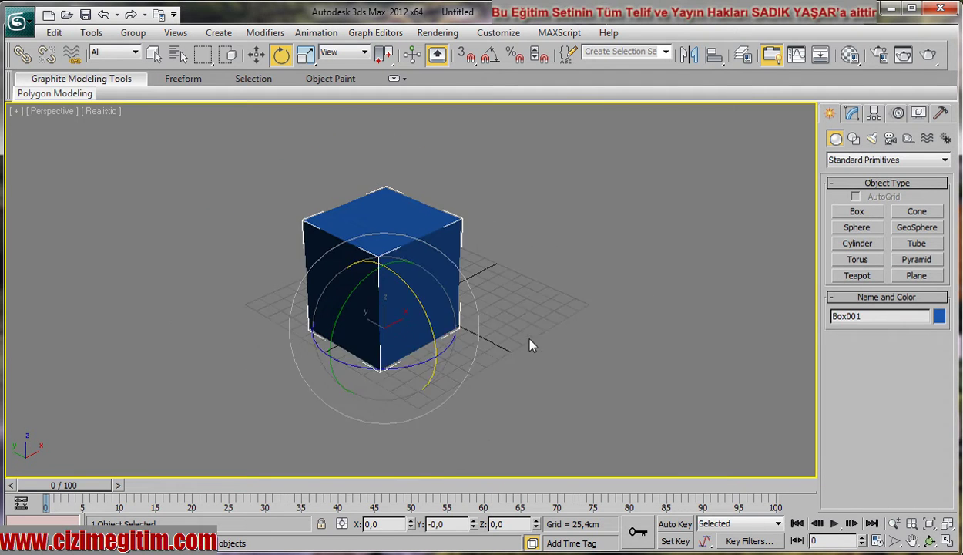
alt+middle_drag(531, 343, 436, 310)
mouse_move(506, 331)
middle_down()
mouse_move(522, 357)
mouse_move(516, 345)
mouse_move(501, 349)
mouse_move(485, 379)
mouse_move(526, 348)
middle_up()
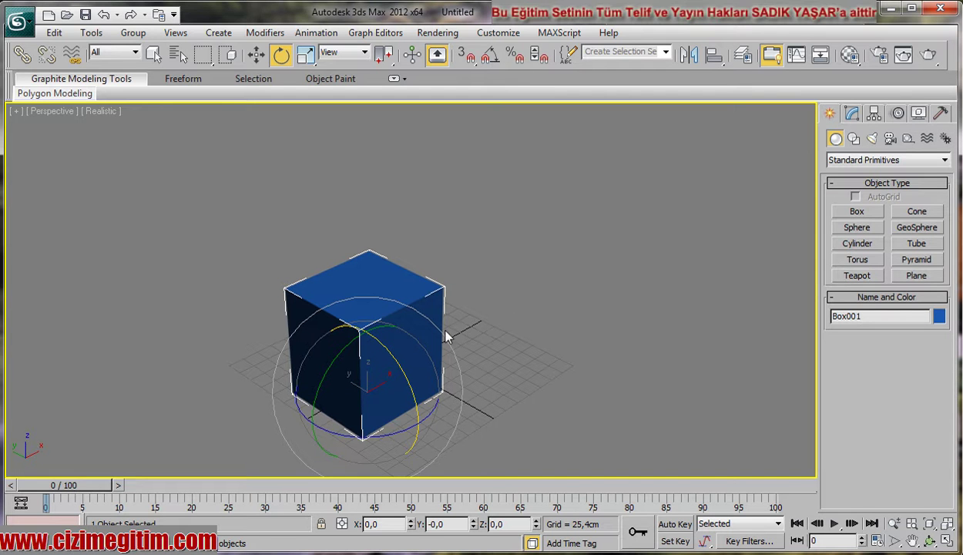
Move Box001's pivot off to the right of the box using Affect Pivot Only
click(874, 113)
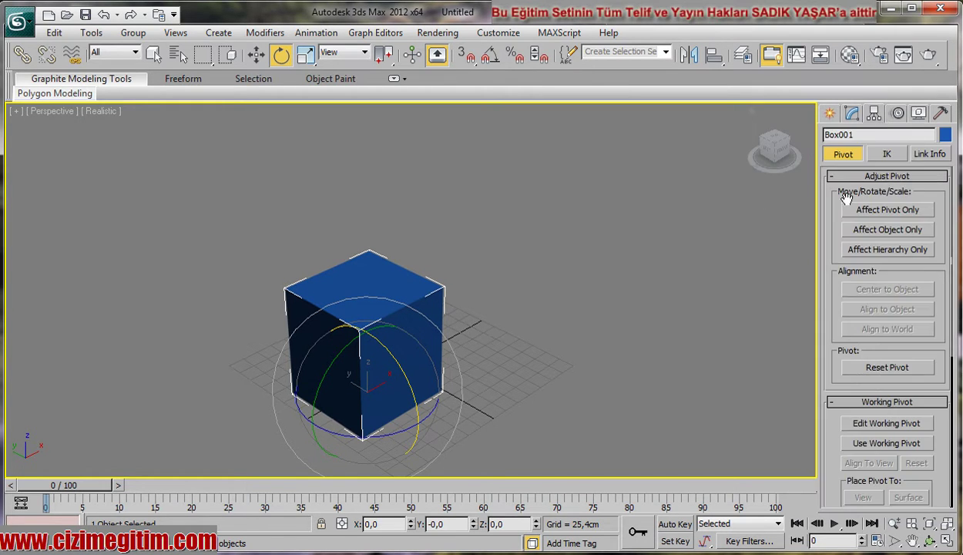
click(886, 214)
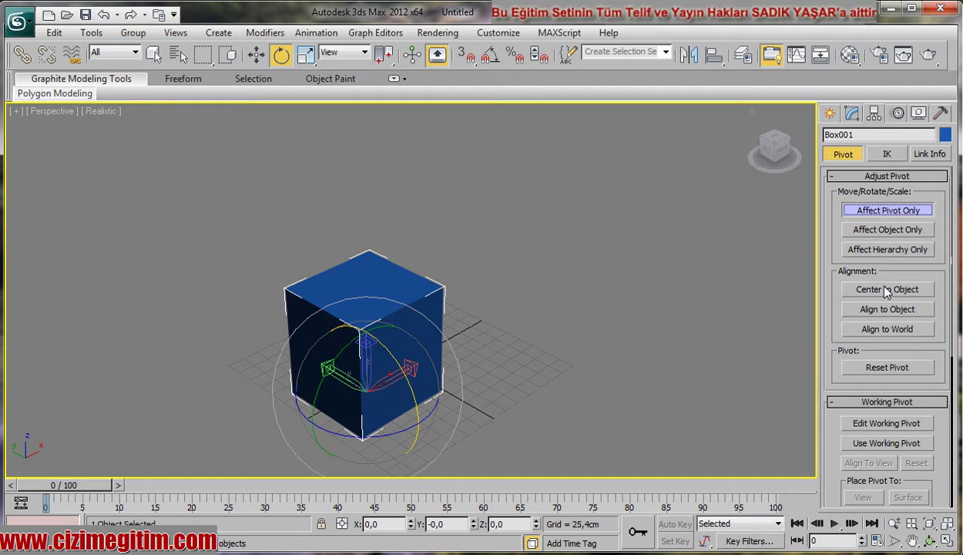
click(257, 54)
drag(412, 379, 543, 307)
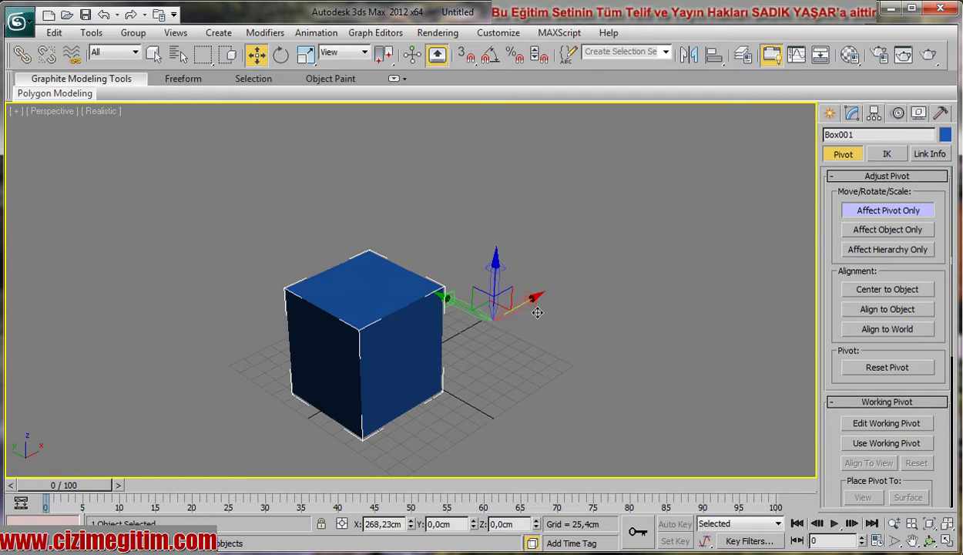
click(512, 338)
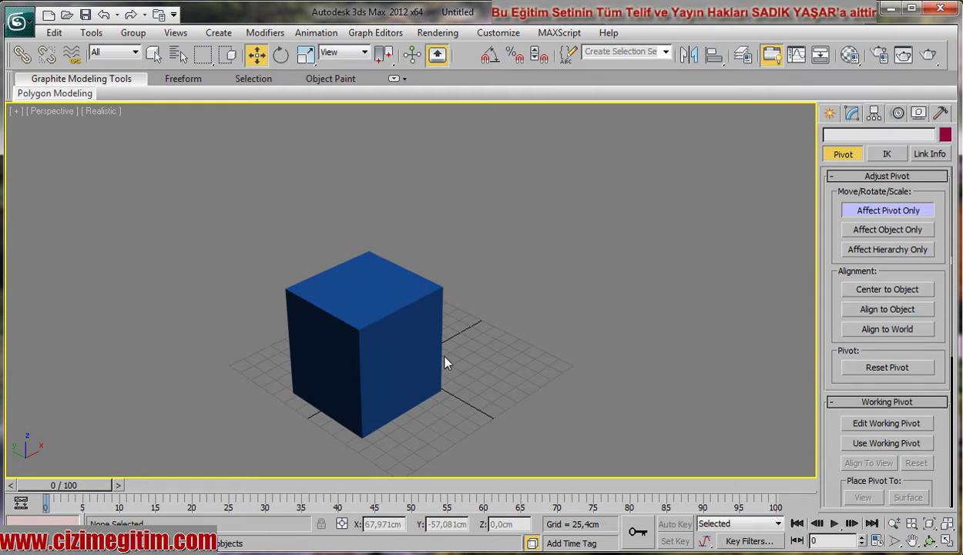
click(879, 207)
Reselect the box and switch to Select and Rotate
click(420, 322)
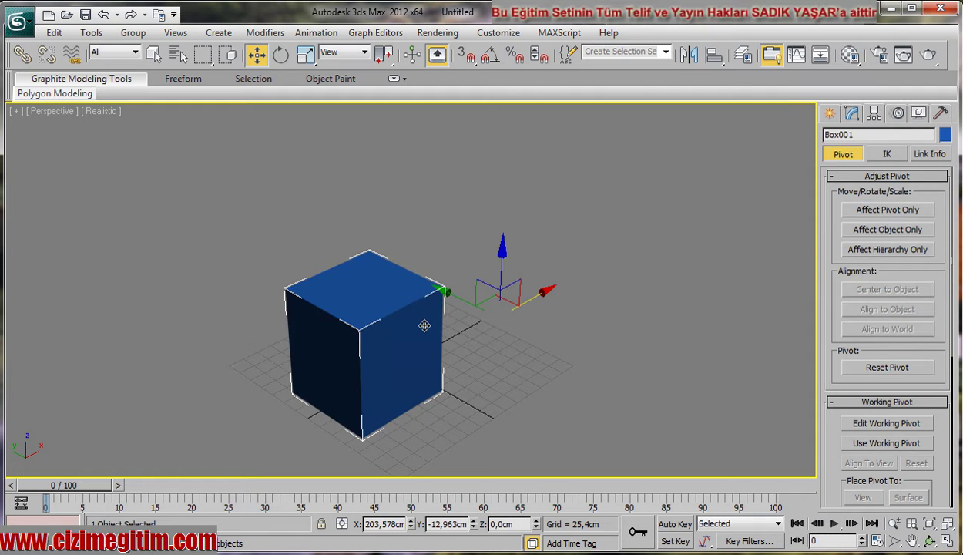
click(281, 54)
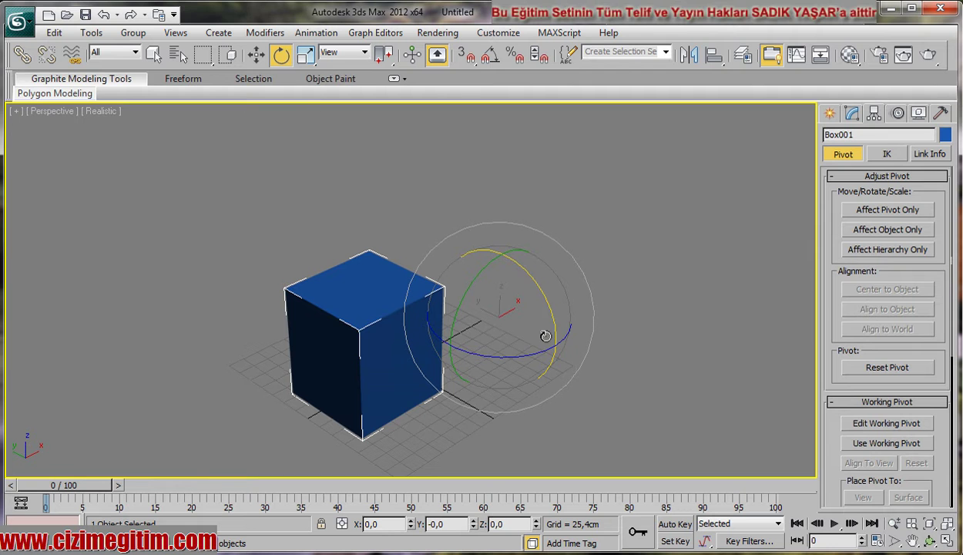
alt+middle_drag(536, 350, 524, 384)
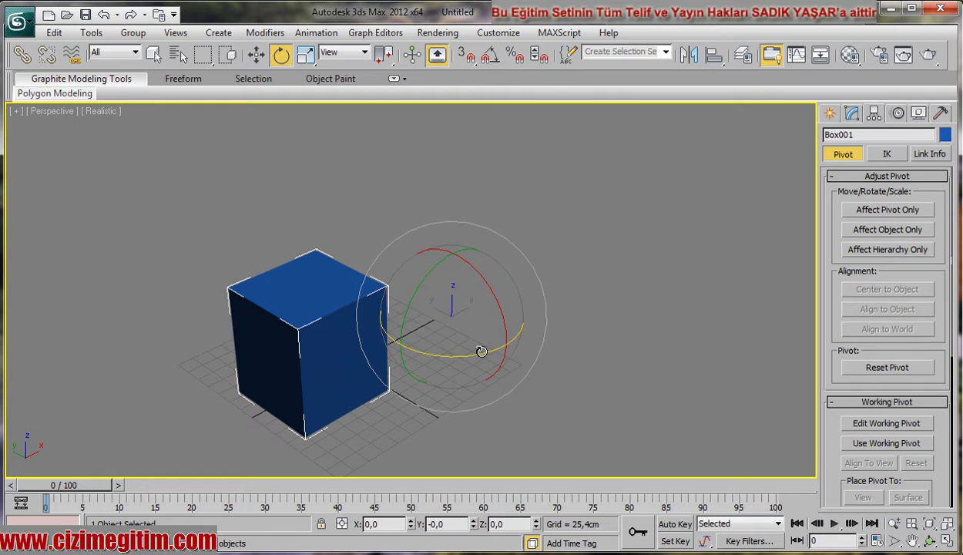
mouse_move(482, 352)
mouse_down()
mouse_move(447, 350)
mouse_move(592, 328)
mouse_move(582, 332)
mouse_move(471, 220)
mouse_move(536, 233)
mouse_up()
drag(473, 212, 605, 175)
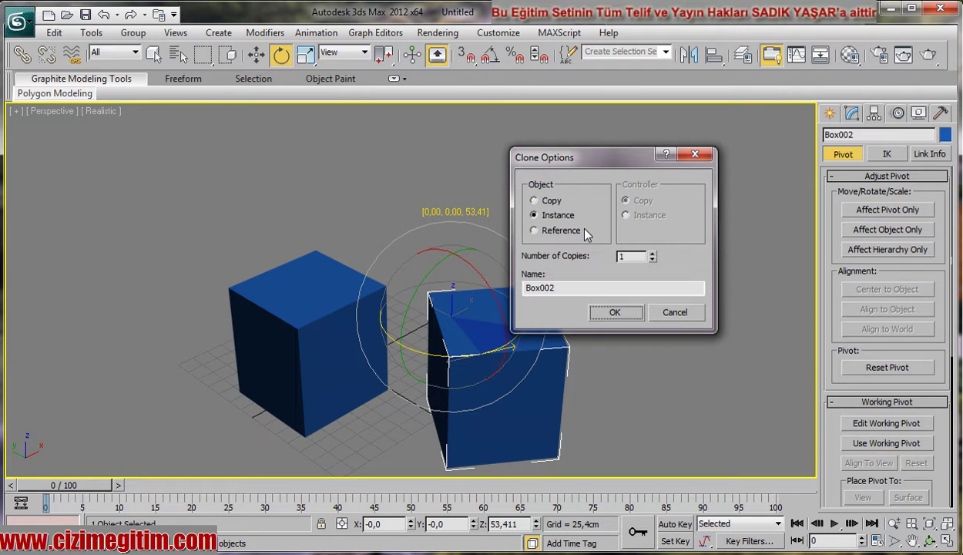
drag(561, 155, 599, 144)
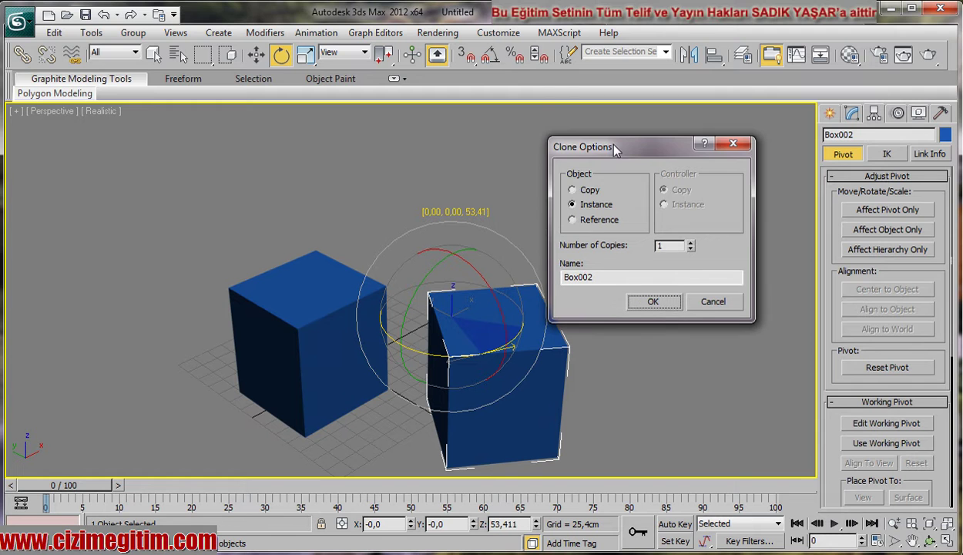
double_click(670, 244)
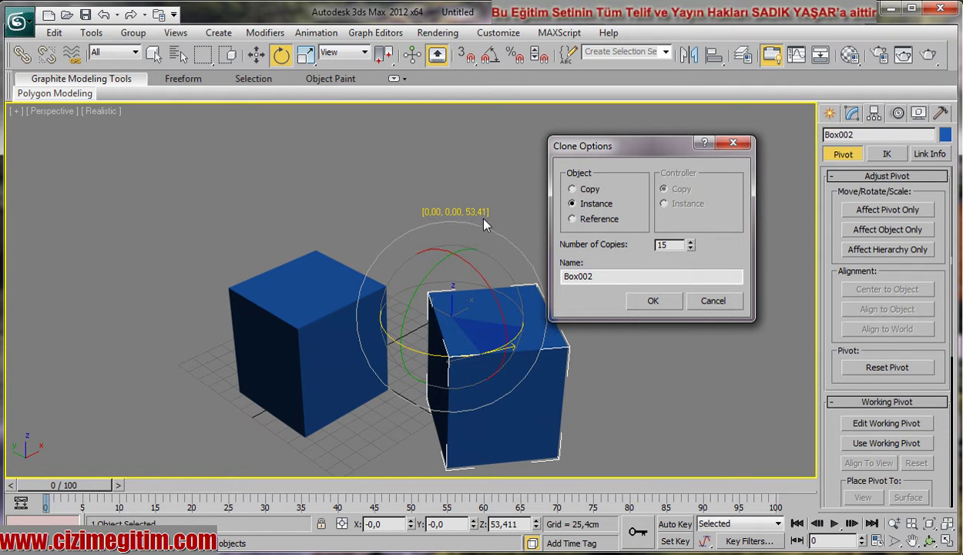
click(586, 190)
click(658, 307)
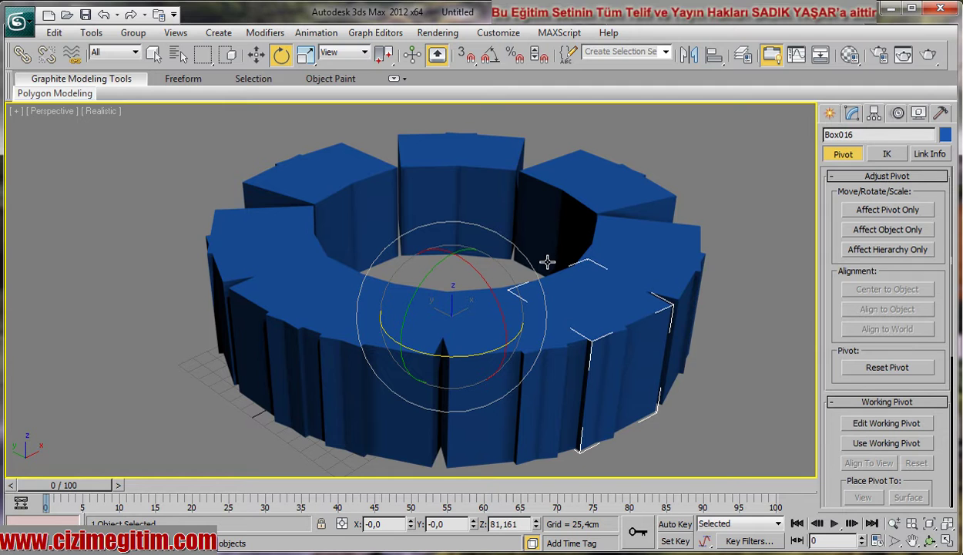
key(ctrl+z)
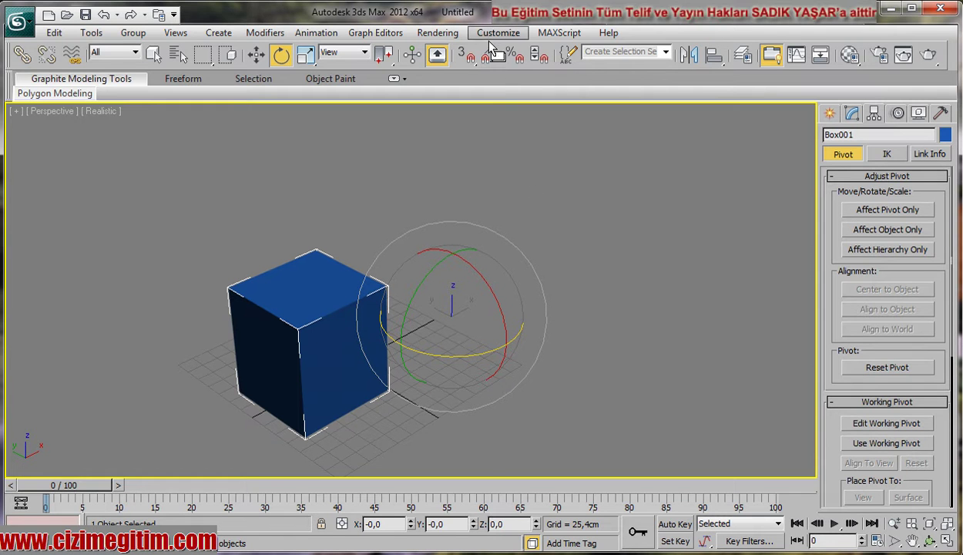
Enable 5° angle snap and Shift-rotate a copy of the box 45° around the pivot
click(492, 61)
right_click(492, 62)
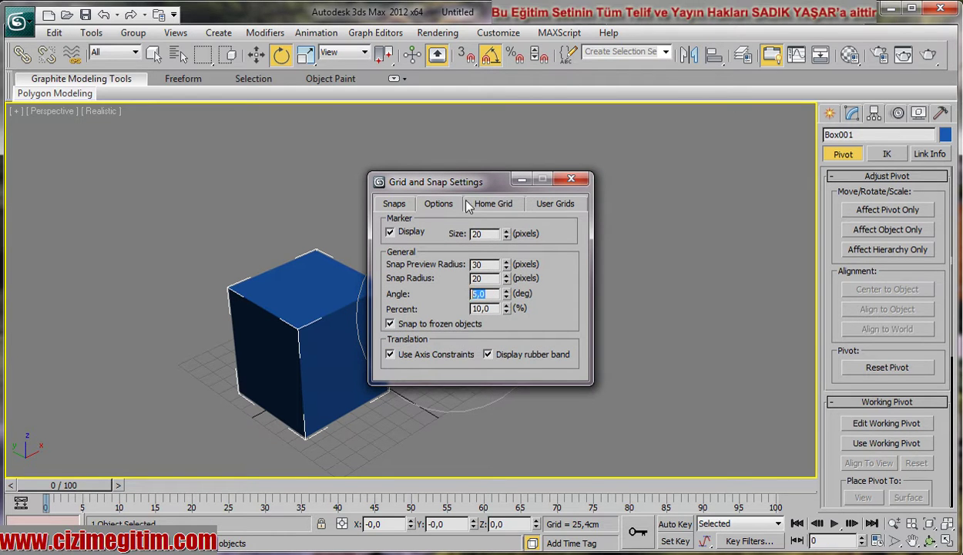
drag(462, 183, 603, 169)
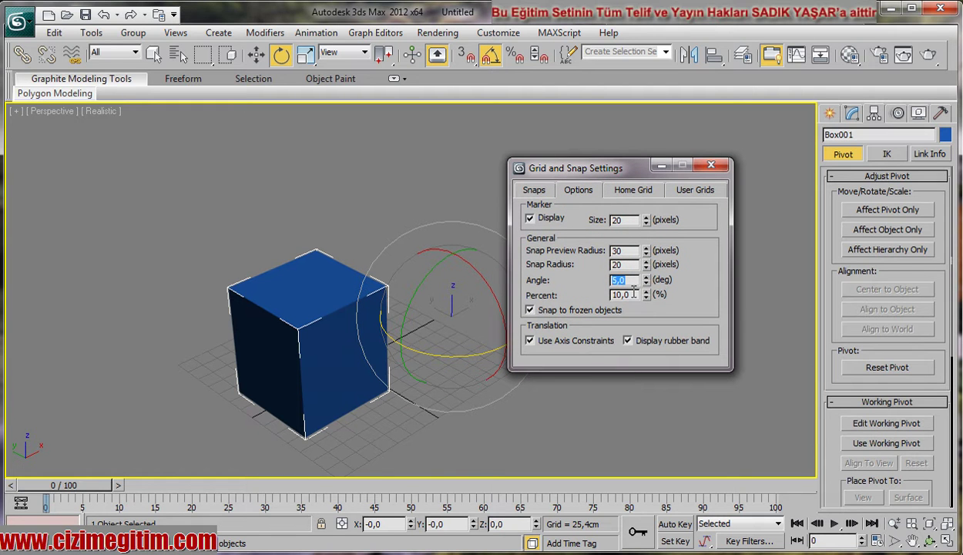
click(712, 166)
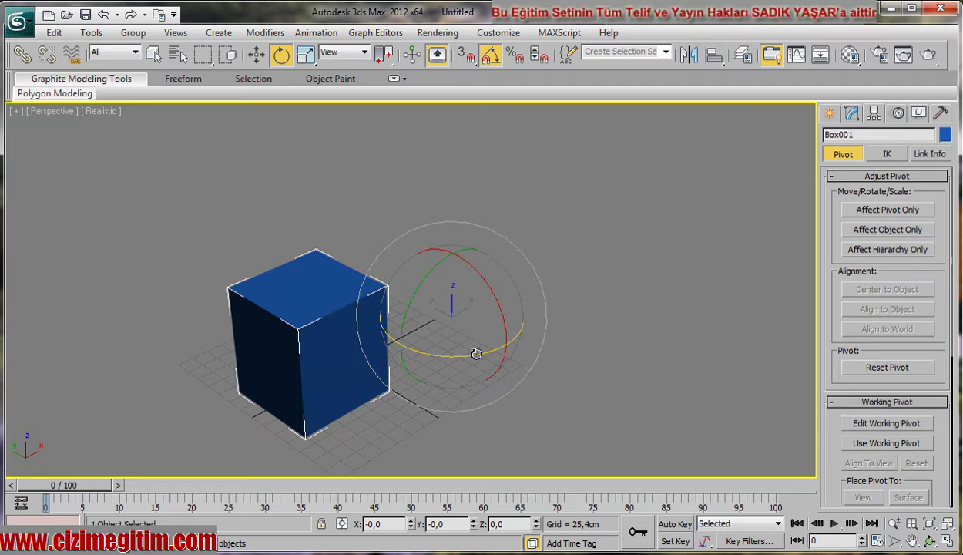
mouse_move(475, 351)
shift+mouse_down()
mouse_move(499, 354)
mouse_move(527, 339)
mouse_move(494, 355)
shift+mouse_up()
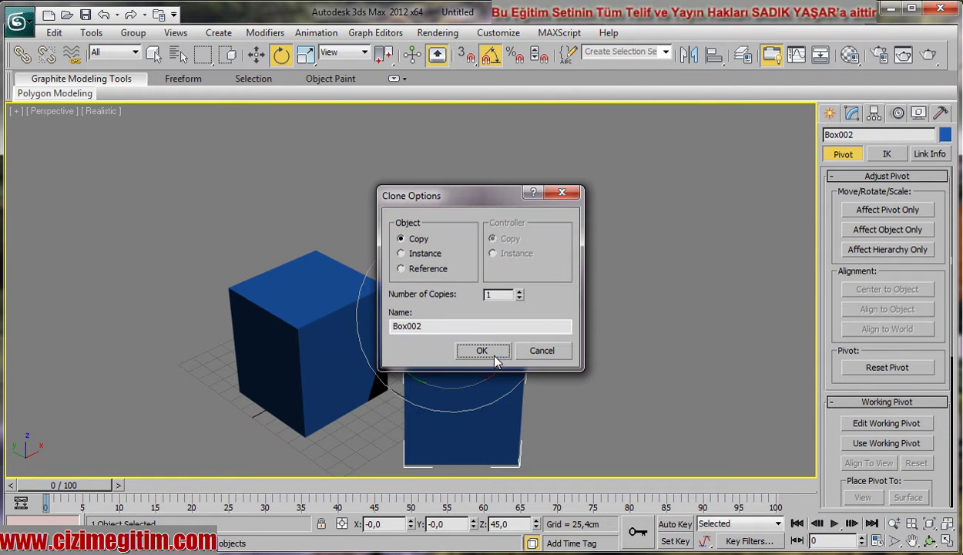
Set the number of copies to close the ring of eight boxes, then recentre the view
double_click(501, 296)
click(482, 351)
mouse_move(437, 333)
alt+middle_down()
mouse_move(404, 301)
mouse_move(361, 308)
alt+middle_up()
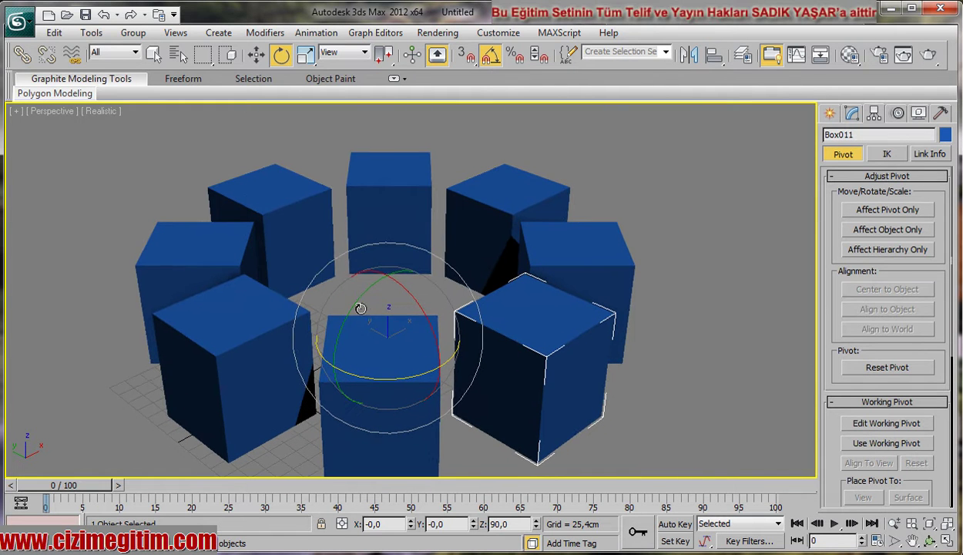
mouse_move(529, 290)
middle_down()
mouse_move(383, 286)
mouse_move(381, 342)
mouse_move(304, 268)
middle_up()
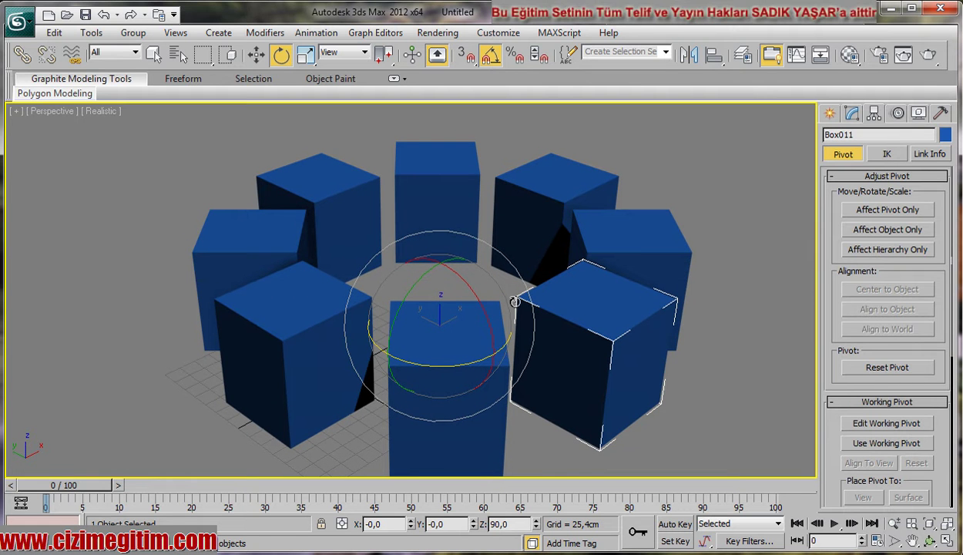
middle_drag(515, 302, 563, 279)
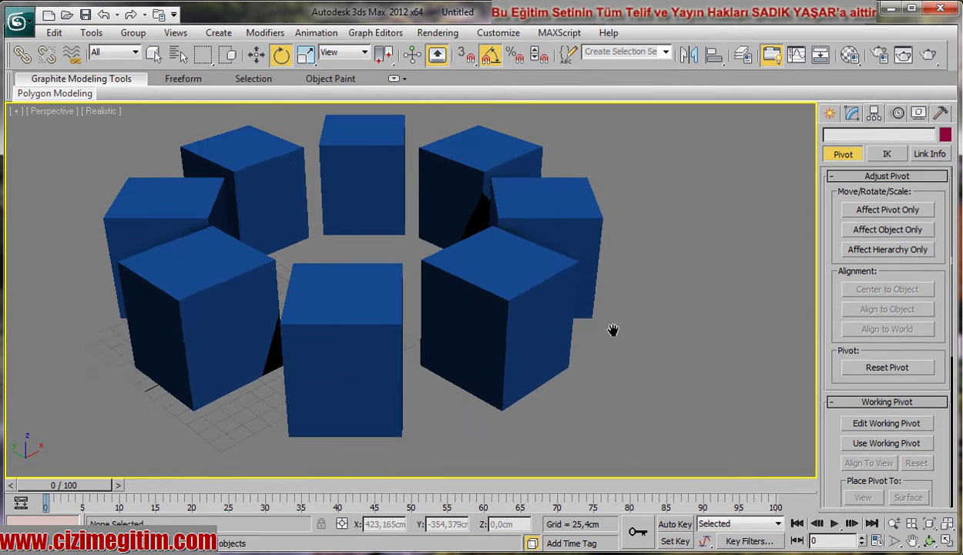
middle_drag(717, 331, 597, 323)
Select the front-left box of the ring
click(147, 368)
middle_drag(146, 369, 220, 342)
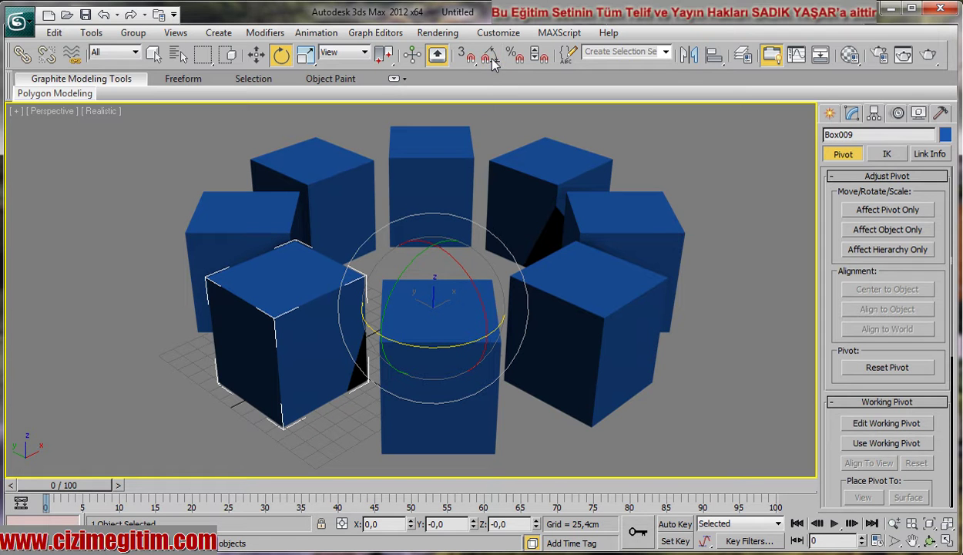
middle_drag(344, 279, 294, 299)
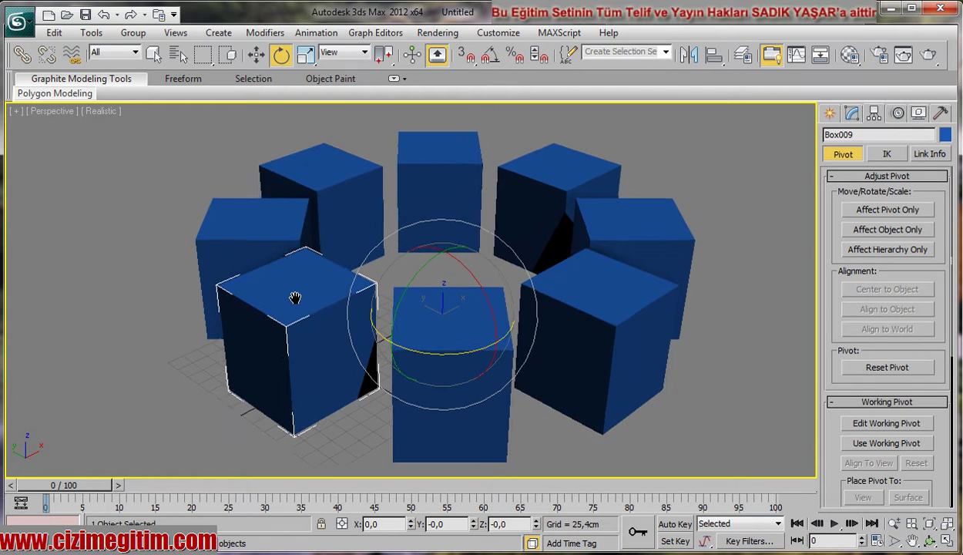
Turn on snapping with Vertex and Endpoint enabled in Grid and Snap Settings
click(465, 59)
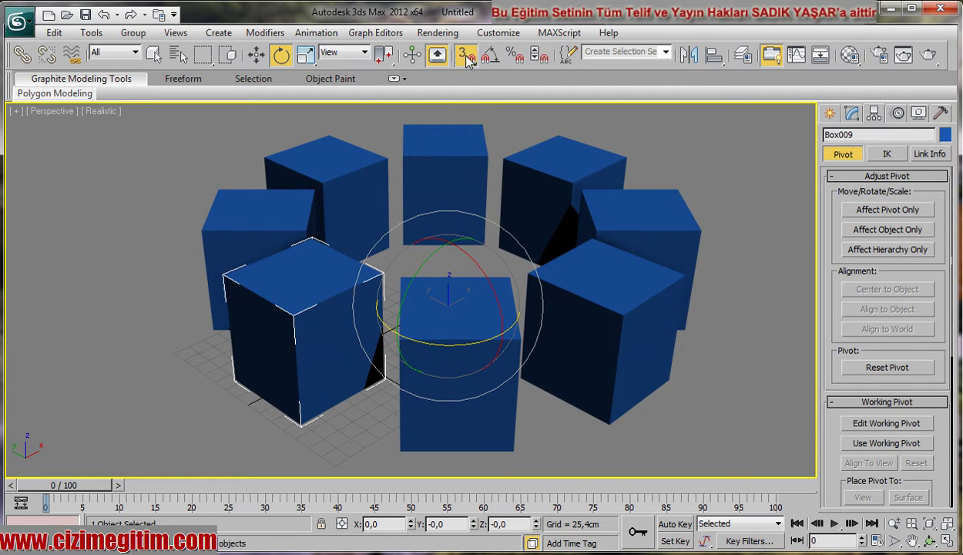
right_click(466, 59)
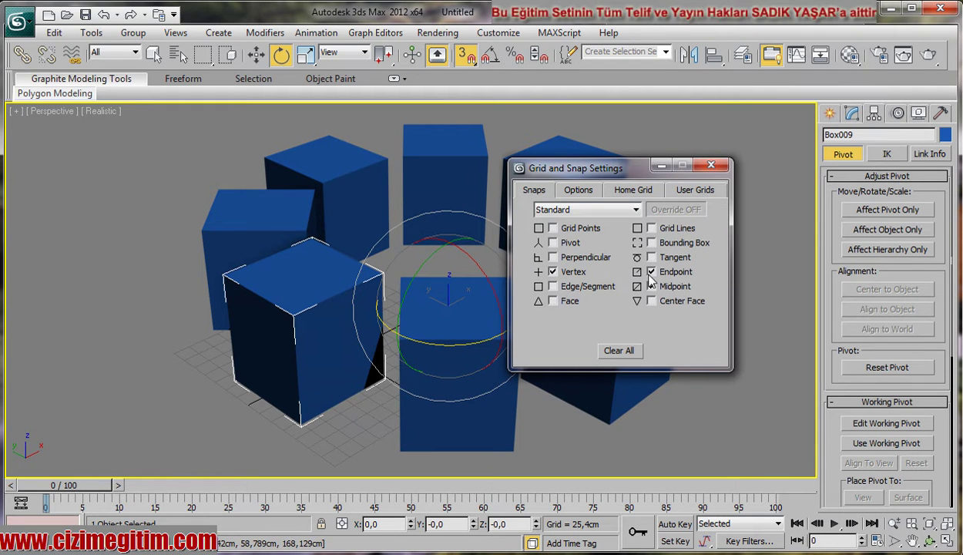
click(711, 165)
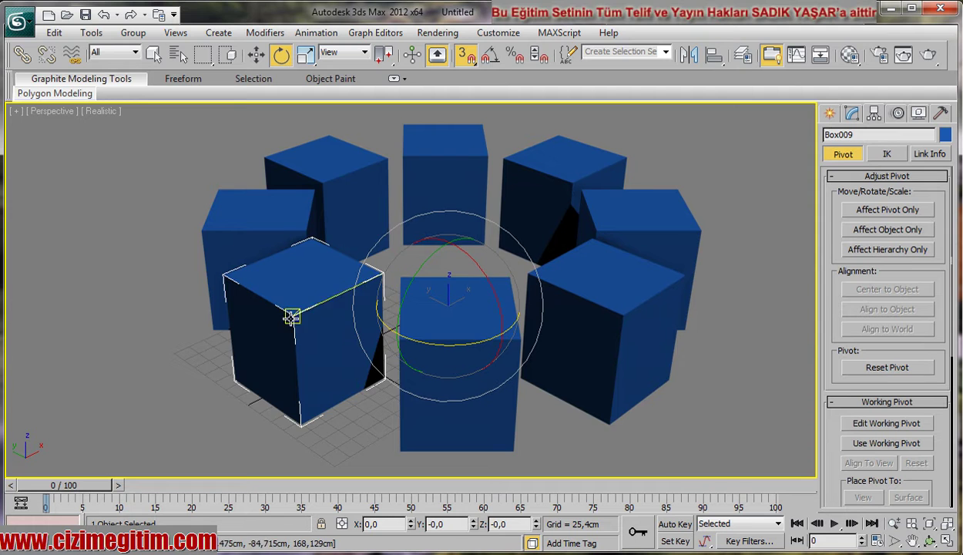
middle_drag(255, 316, 301, 316)
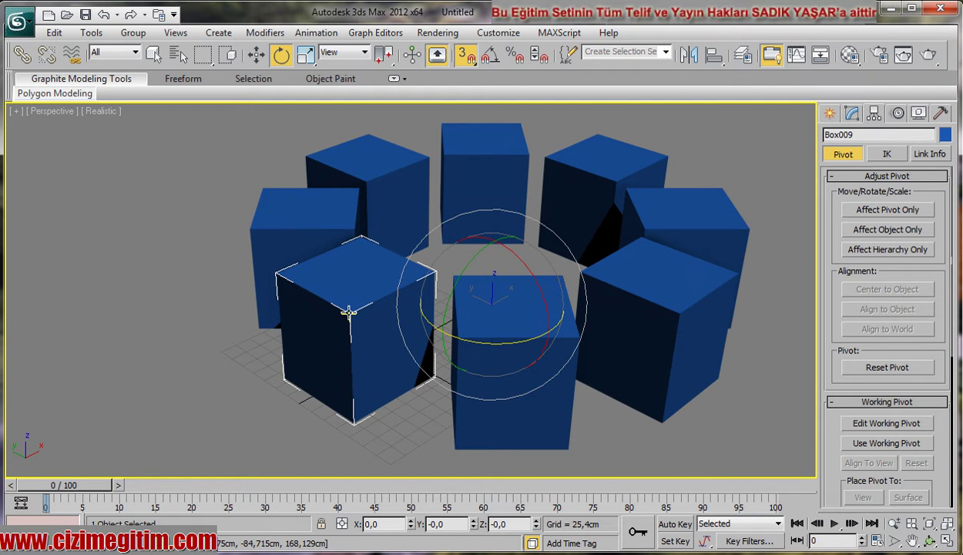
With Select and Move, grab the front-left box by its top corner vertex
click(256, 54)
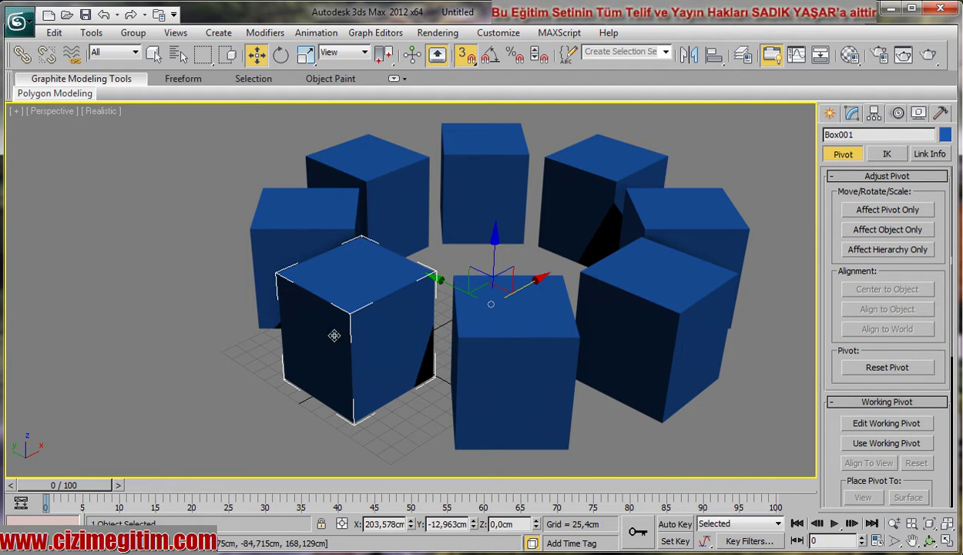
click(349, 313)
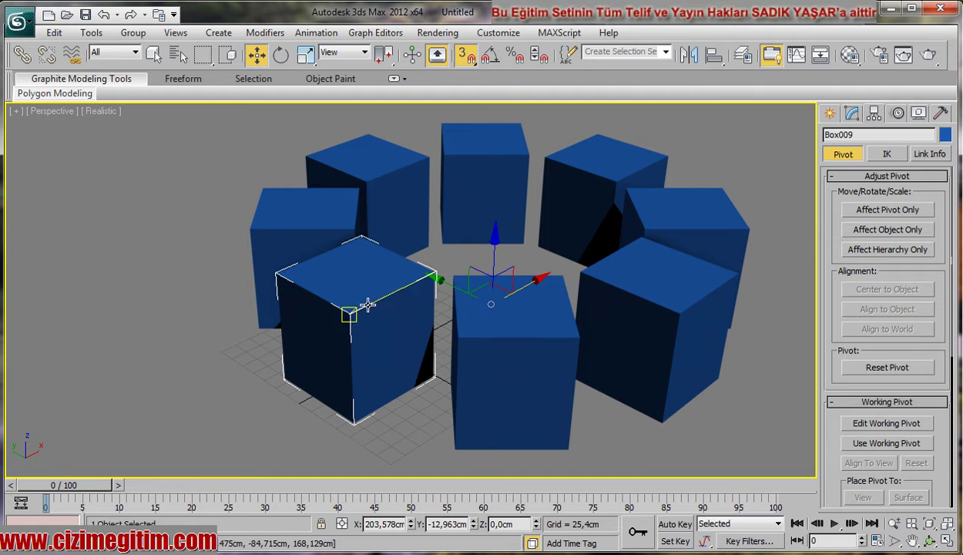
mouse_move(371, 302)
mouse_down()
mouse_move(414, 281)
mouse_move(351, 312)
mouse_up()
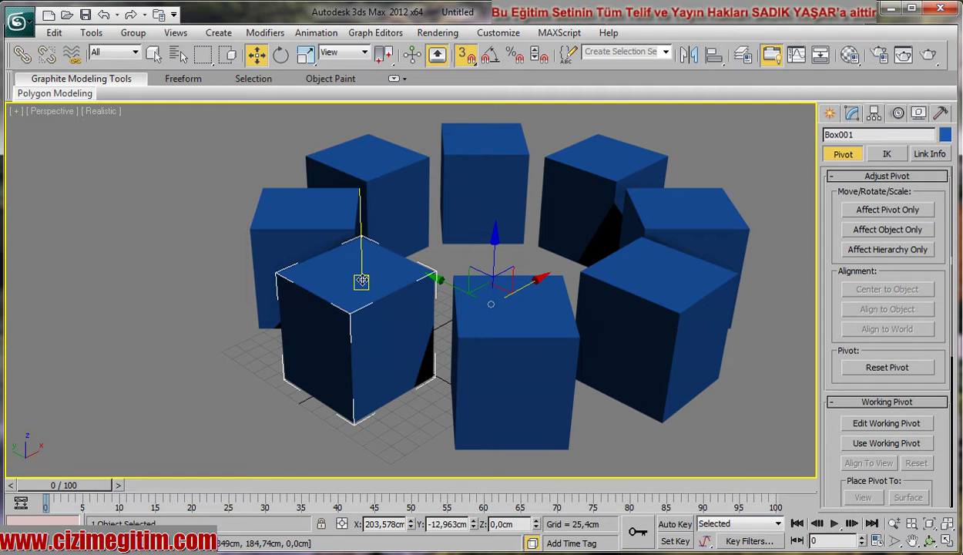
Shift-drag a copy of the front-left box just outside the ring toward the front-left
mouse_move(362, 280)
mouse_down()
mouse_move(303, 332)
mouse_move(248, 330)
mouse_up()
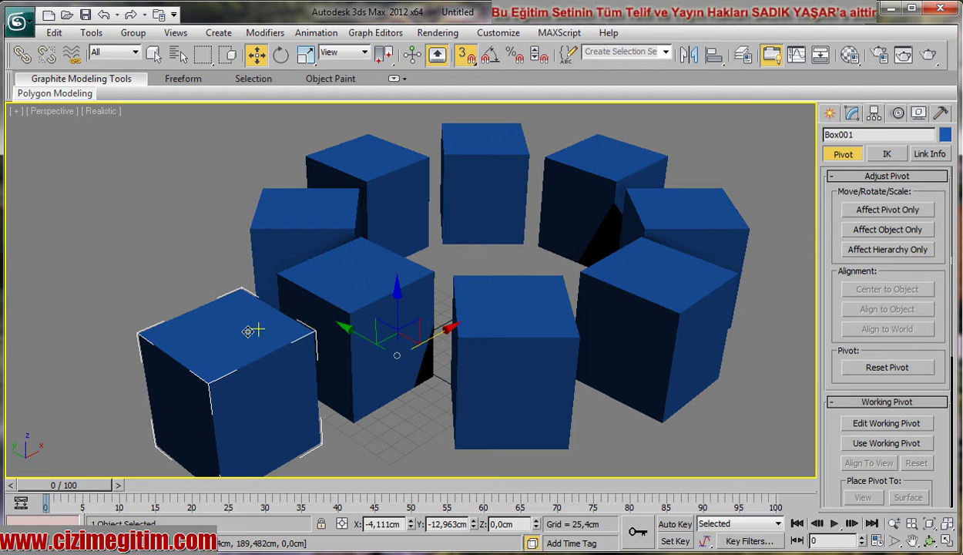
middle_drag(150, 350, 262, 276)
middle_drag(194, 322, 143, 354)
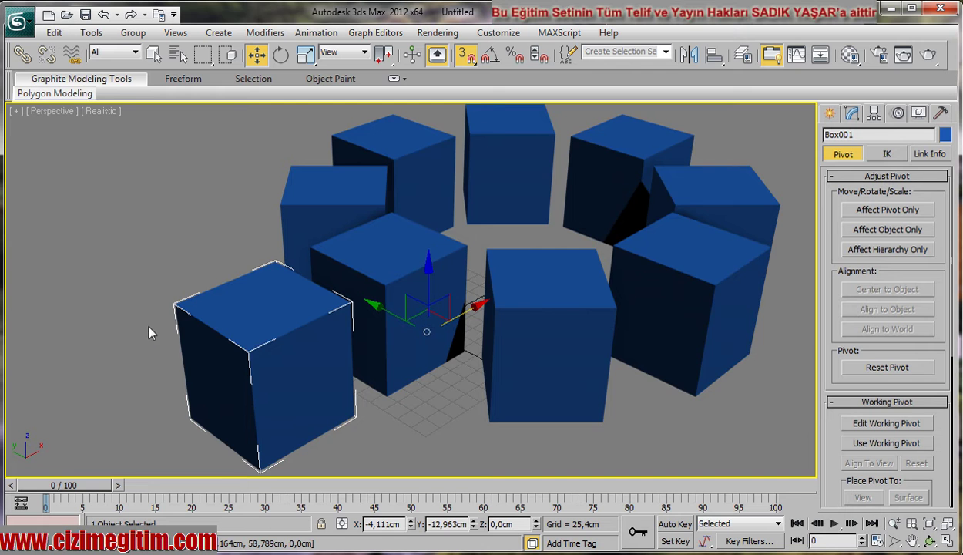
Select the front-right box of the ring and open the snap settings
middle_drag(559, 366, 426, 329)
click(495, 350)
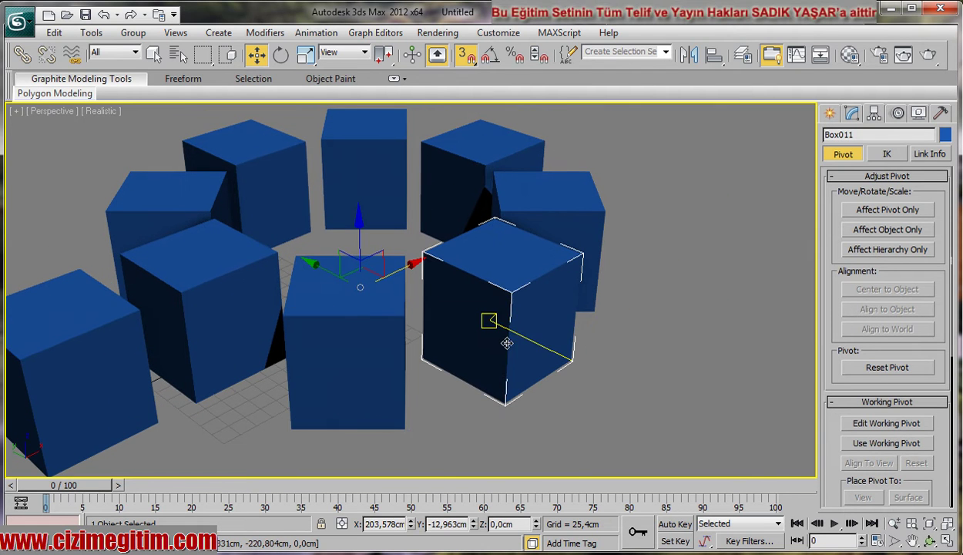
right_click(465, 54)
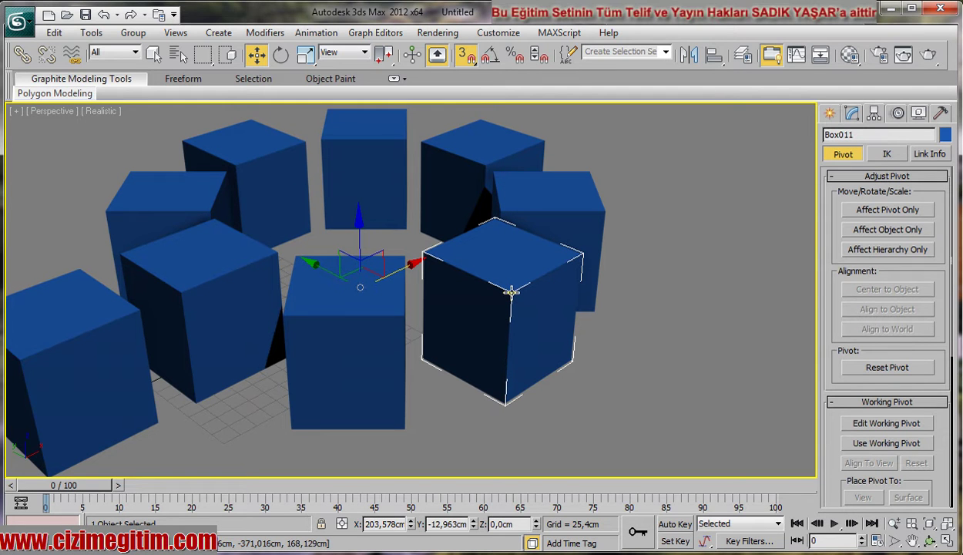
Clone the front-right box corner-to-corner into a straight row of copies ending at Box014
click(511, 292)
drag(511, 292, 578, 255)
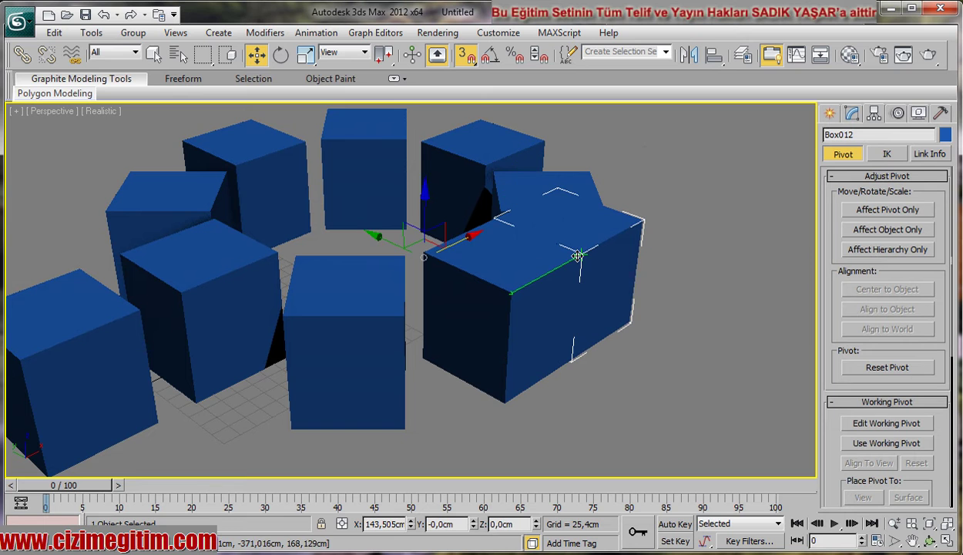
shift+drag(578, 255, 578, 255)
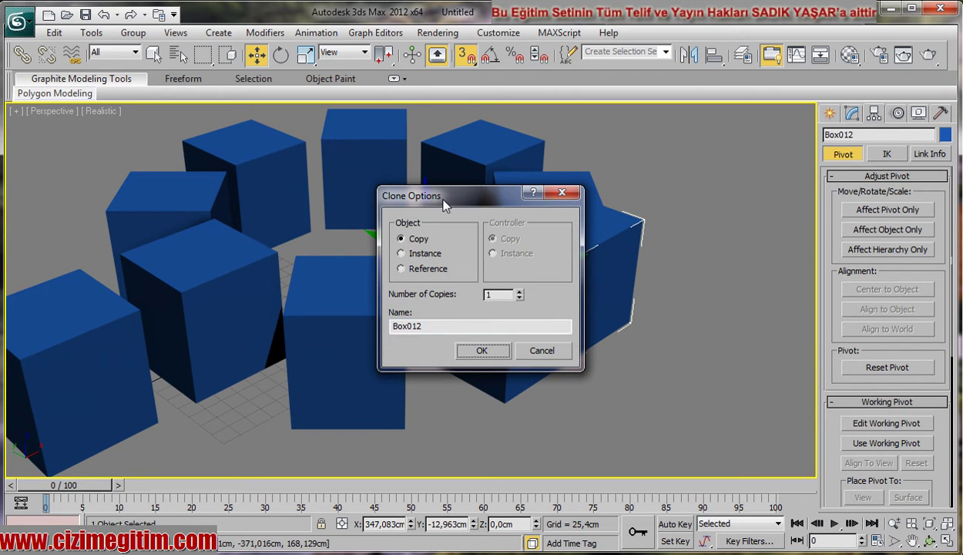
drag(440, 199, 480, 165)
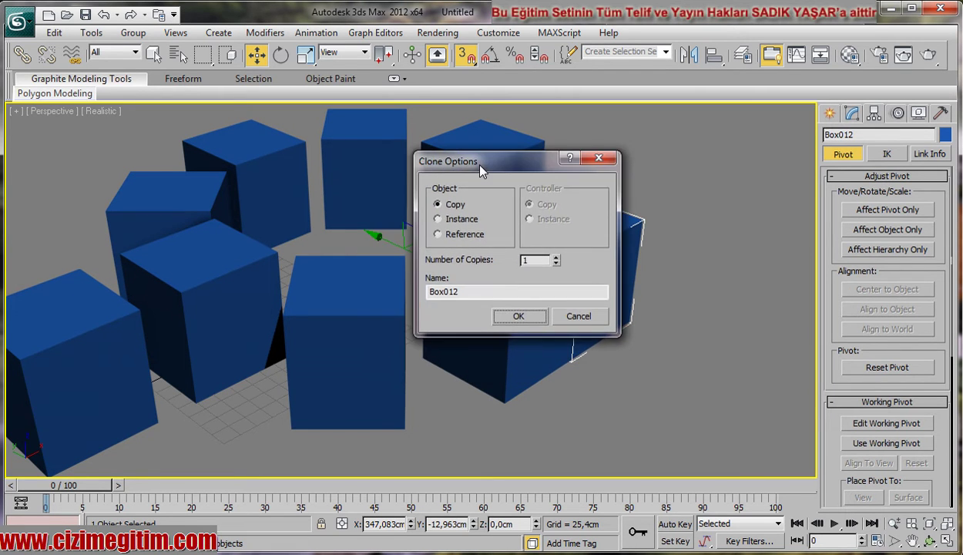
double_click(550, 261)
click(519, 316)
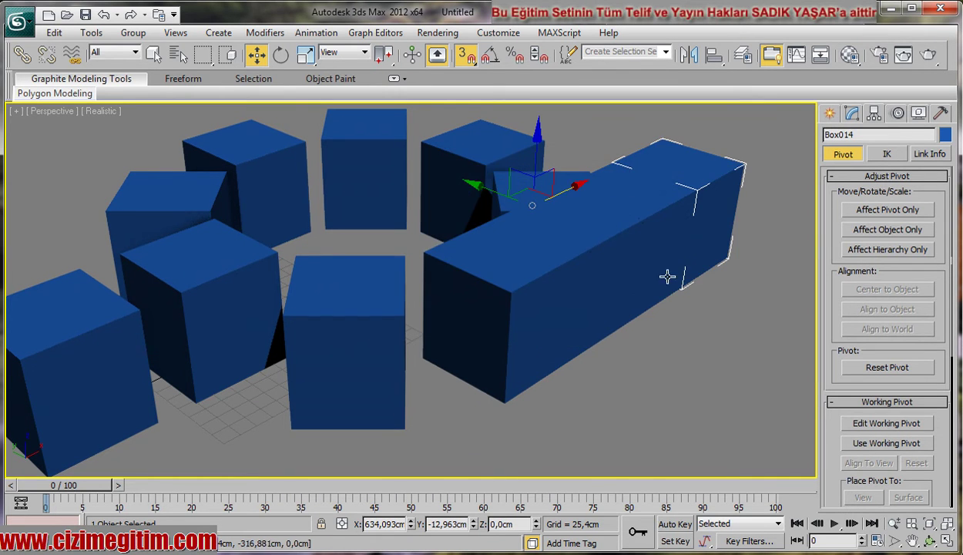
mouse_move(669, 273)
alt+middle_down()
mouse_move(568, 383)
mouse_move(475, 360)
alt+middle_up()
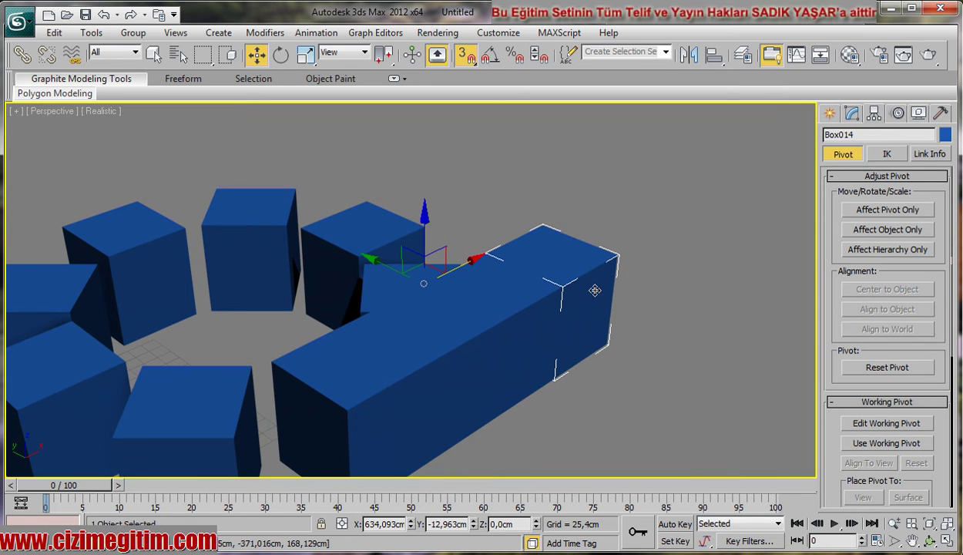
scroll(471, 307, down, 2)
scroll(506, 299, down, 2)
scroll(432, 289, down, 1)
scroll(373, 333, down, 2)
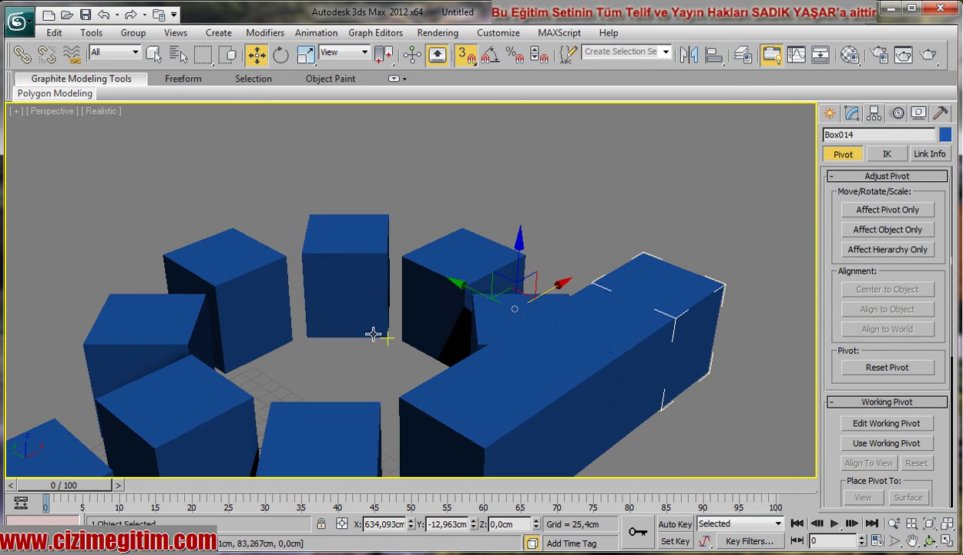